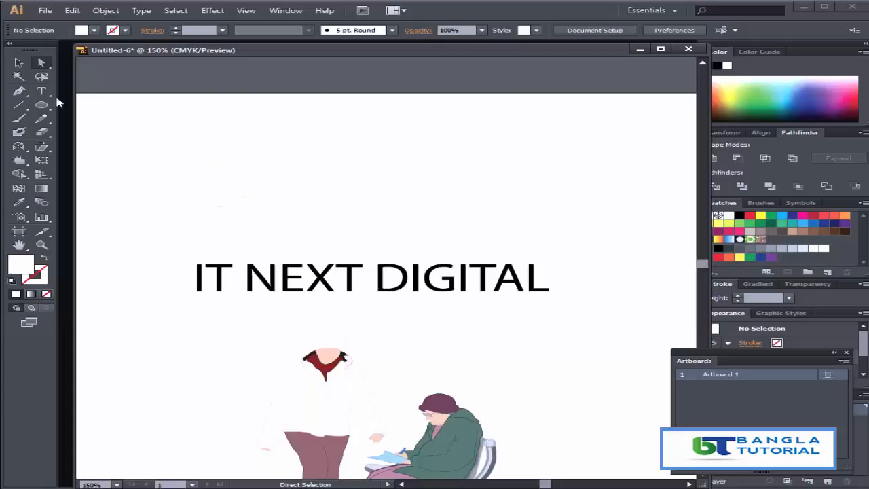
Position the white ellipse above the IT NEXT DIGITAL text and fill it with green
{"action": "left_click", "coordinate": [18, 63]}
{"action": "left_click", "coordinate": [209, 167]}
{"action": "left_click", "coordinate": [242, 129]}
{"action": "left_click", "coordinate": [210, 190]}
{"action": "left_click_drag", "start_coordinate": [641, 193], "coordinate": [418, 135]}
{"action": "left_click", "coordinate": [528, 197]}
{"action": "left_click_drag", "start_coordinate": [526, 215], "coordinate": [339, 207]}
{"action": "left_click", "coordinate": [451, 213]}
{"action": "left_click", "coordinate": [329, 196]}
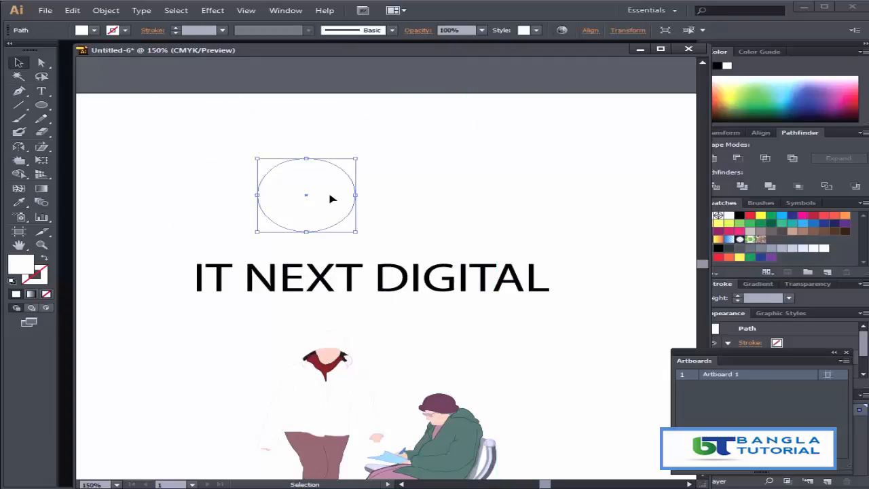
{"action": "left_click_drag", "start_coordinate": [745, 118], "coordinate": [765, 104]}
Select the ellipse's path with the Direct Selection tool and change its fill to teal blue
{"action": "left_click", "coordinate": [41, 63]}
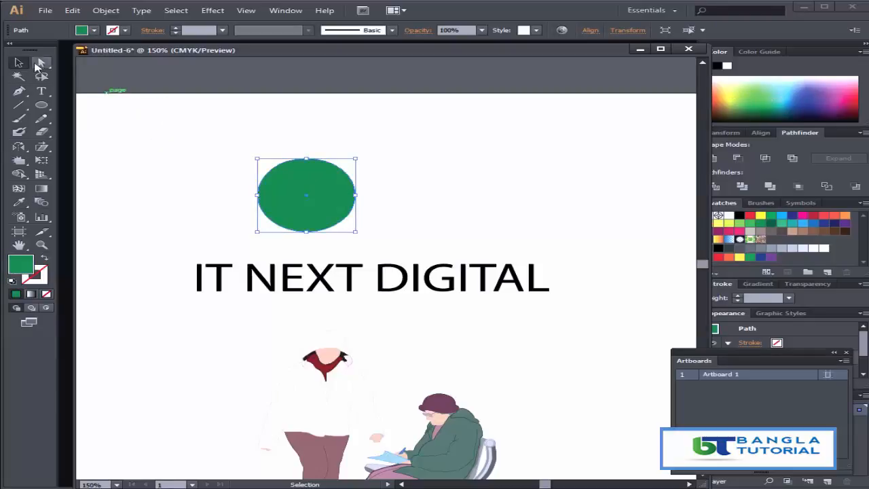
{"action": "left_click", "coordinate": [427, 213]}
{"action": "left_click", "coordinate": [347, 192]}
{"action": "left_click_drag", "start_coordinate": [753, 92], "coordinate": [765, 113]}
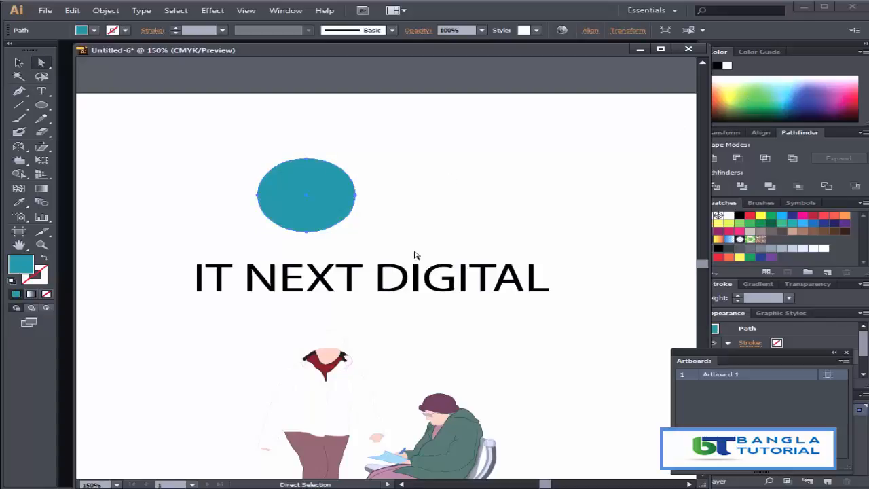
Change the fill of the whole IT NEXT DIGITAL text group to a very dark teal
{"action": "key", "text": "v"}
{"action": "left_click", "coordinate": [285, 281], "text": "shift"}
{"action": "left_click", "coordinate": [285, 281]}
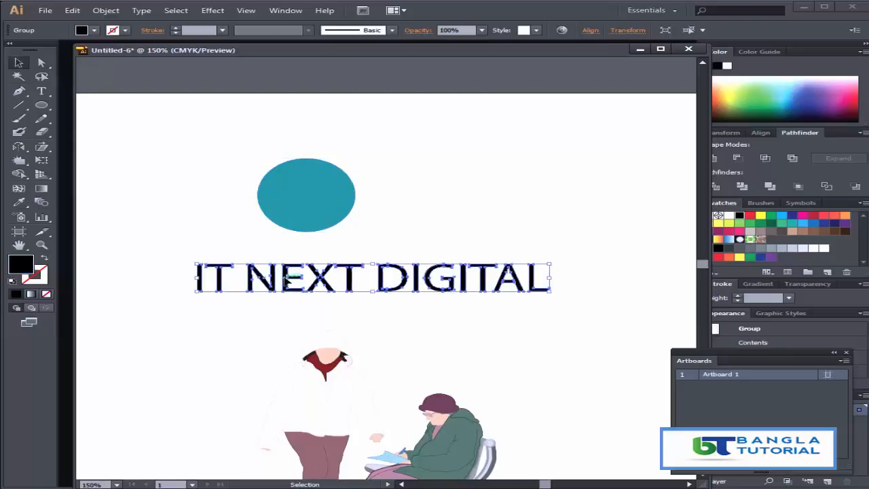
{"action": "left_click_drag", "start_coordinate": [763, 100], "coordinate": [776, 127]}
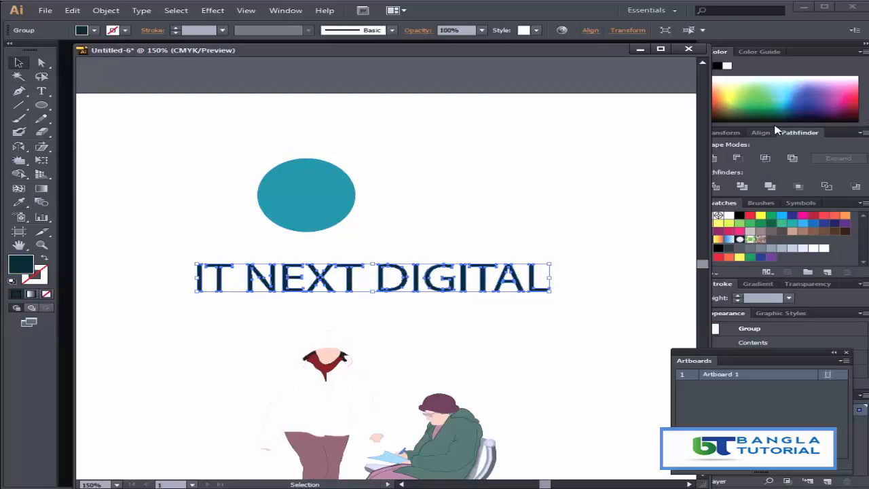
{"action": "left_click", "coordinate": [490, 253]}
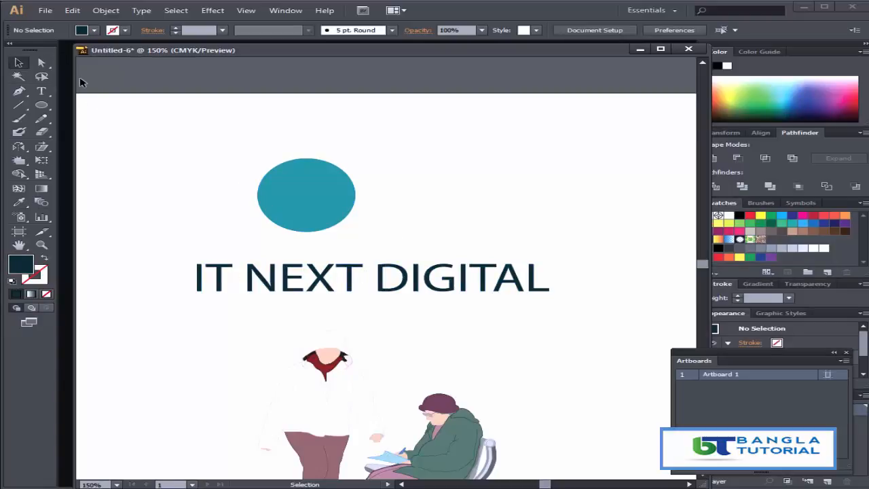
Directly select single letters of NEXT and fill the T with light blue and the X with dark blue
{"action": "left_click", "coordinate": [42, 65]}
{"action": "left_click", "coordinate": [354, 285]}
{"action": "left_click", "coordinate": [760, 102]}
{"action": "left_click", "coordinate": [795, 93]}
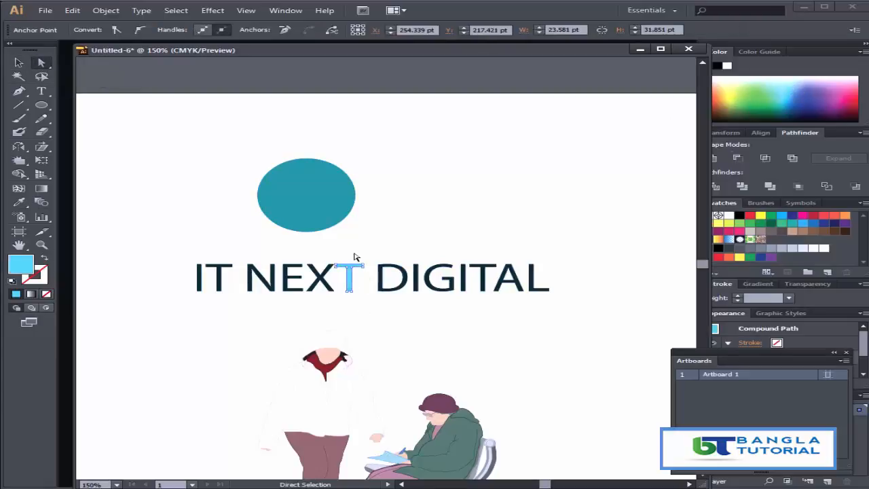
{"action": "left_click", "coordinate": [320, 284]}
{"action": "left_click", "coordinate": [809, 101]}
{"action": "left_click", "coordinate": [814, 93]}
Fill the letter E of NEXT with light green and the letter N with yellow
{"action": "left_click", "coordinate": [290, 277]}
{"action": "left_click", "coordinate": [739, 223]}
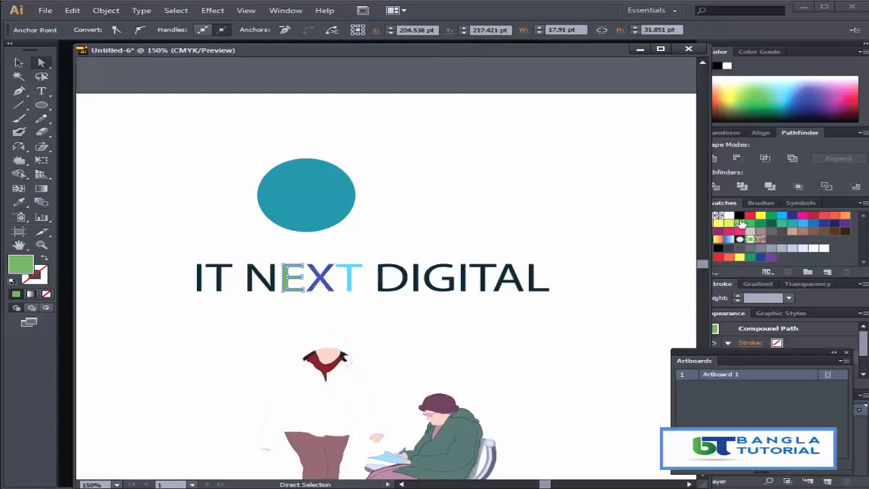
{"action": "left_click", "coordinate": [249, 277]}
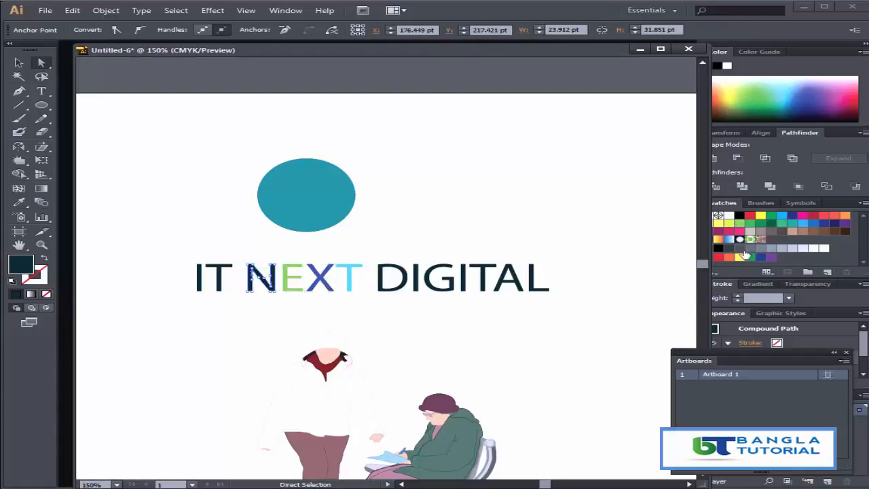
{"action": "left_click", "coordinate": [738, 257]}
{"action": "left_click", "coordinate": [477, 320]}
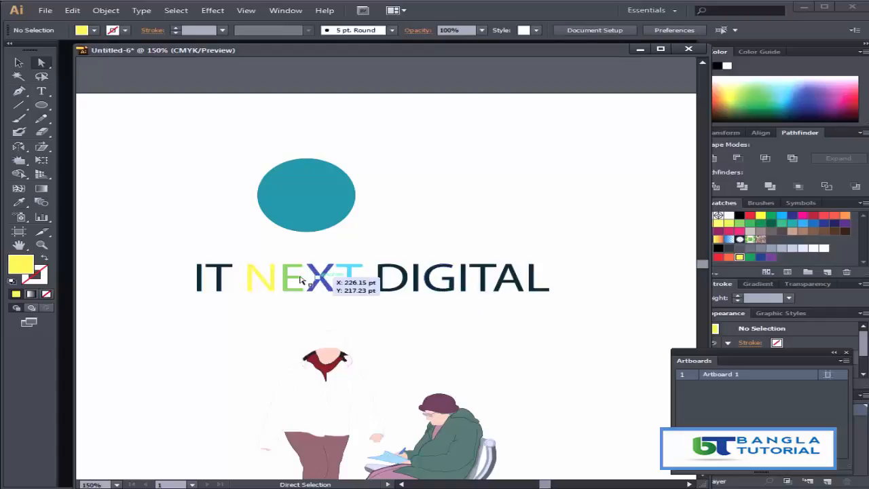
Move the four letters of NEXT out of the text line to the empty area above and right of DIGITAL
{"action": "left_click_drag", "start_coordinate": [368, 254], "coordinate": [239, 308]}
{"action": "left_click_drag", "start_coordinate": [326, 283], "coordinate": [594, 193]}
{"action": "key", "text": "v"}
{"action": "left_click", "coordinate": [518, 326]}
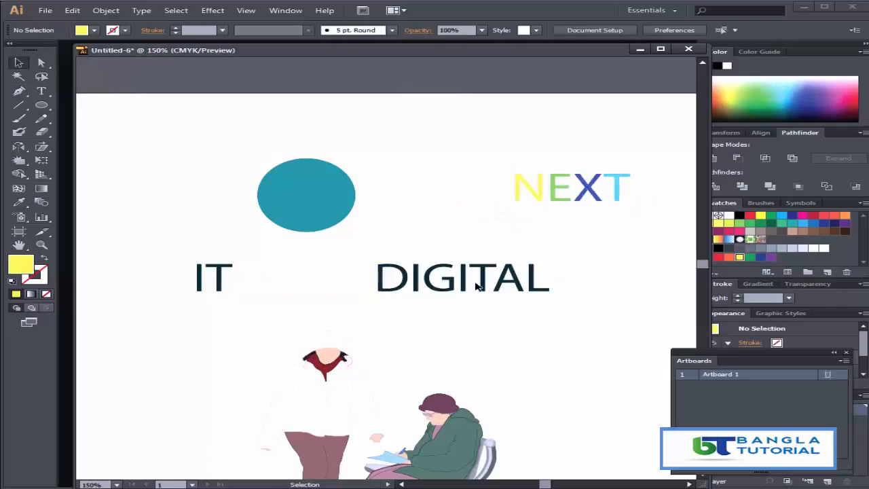
Select the whole text group, and after that only the four NEXT letters within it
{"action": "left_click", "coordinate": [418, 282]}
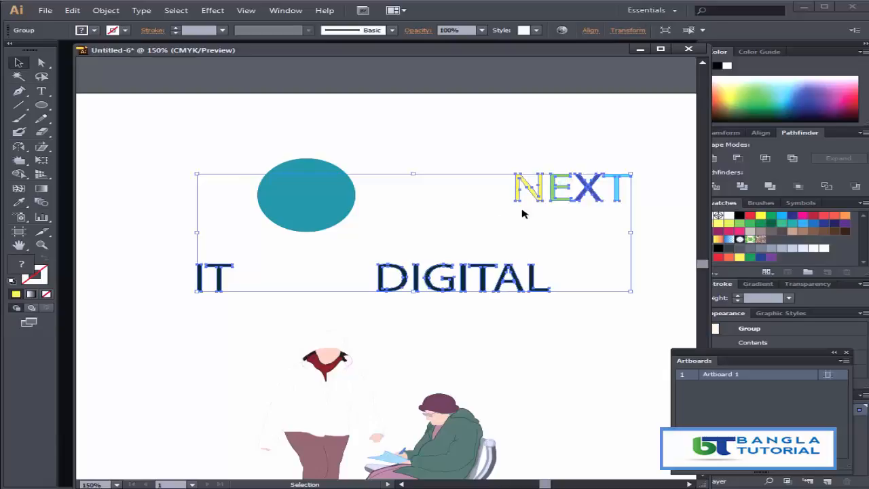
{"action": "left_click", "coordinate": [41, 62]}
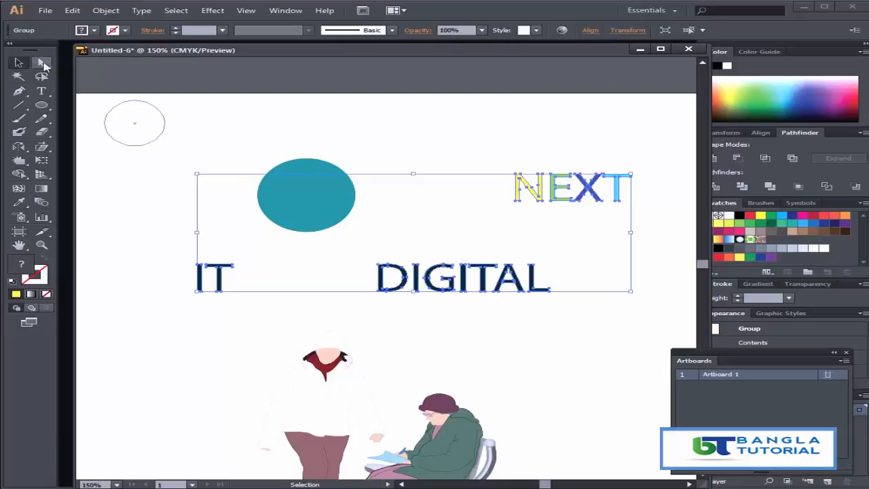
{"action": "left_click", "coordinate": [616, 138]}
{"action": "left_click_drag", "start_coordinate": [656, 161], "coordinate": [494, 216]}
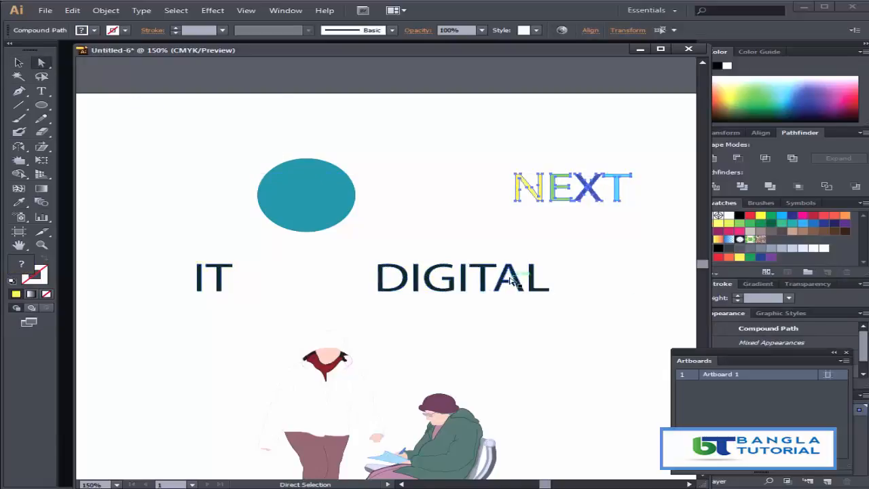
Raise the two top anchor points of the N's right stem straight up so it rises above the other letters
{"action": "key", "text": "ctrl+plus"}
{"action": "key", "text": "ctrl+plus"}
{"action": "key", "text": "ctrl+plus"}
{"action": "left_click_drag", "start_coordinate": [600, 240], "coordinate": [276, 349]}
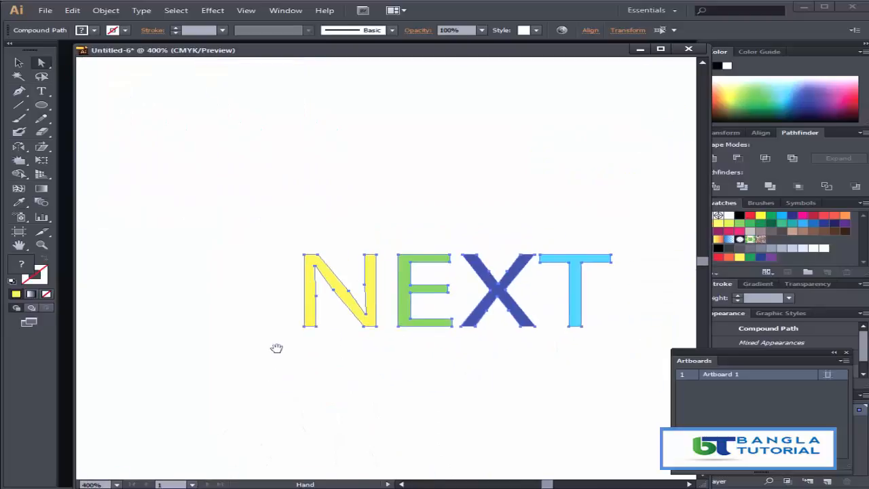
{"action": "left_click", "coordinate": [439, 405]}
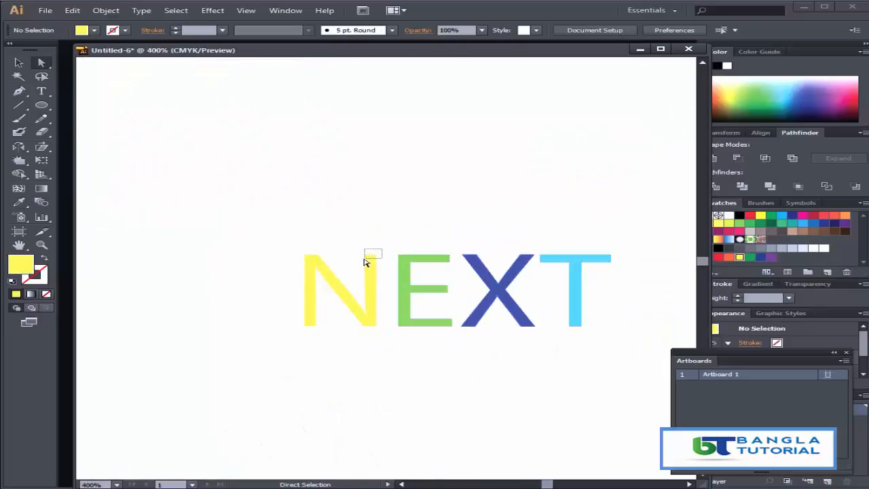
{"action": "left_click_drag", "start_coordinate": [365, 260], "coordinate": [360, 258]}
{"action": "key", "text": "ctrl+plus"}
{"action": "key", "text": "ctrl+plus"}
{"action": "key", "text": "ctrl+plus"}
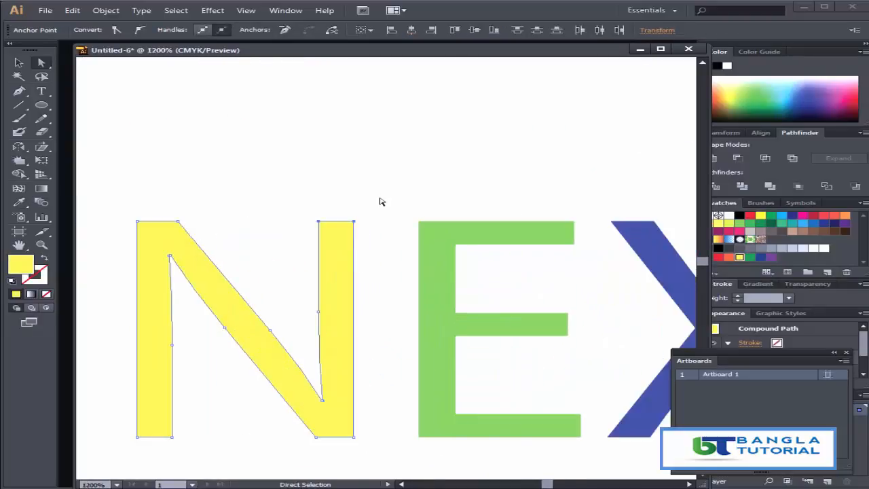
{"action": "left_click", "coordinate": [381, 202]}
{"action": "left_click_drag", "start_coordinate": [370, 205], "coordinate": [303, 239]}
{"action": "key", "text": "ctrl+plus"}
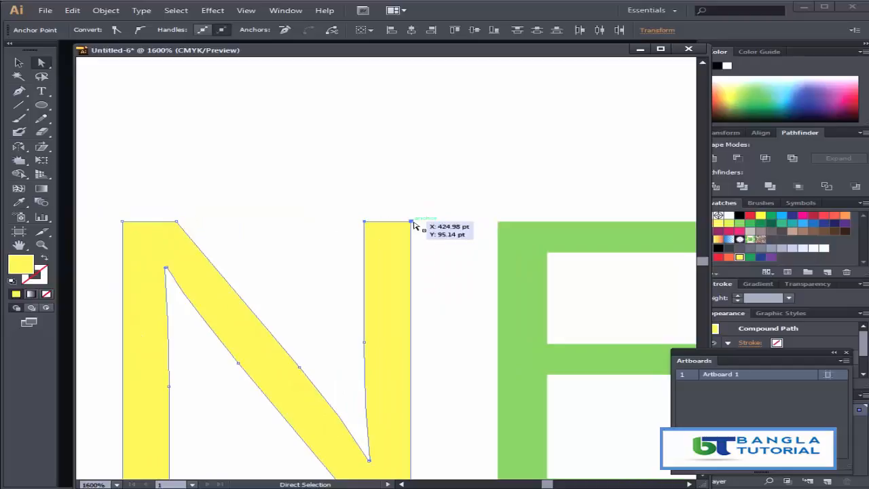
{"action": "mouse_move", "coordinate": [440, 270]}
{"action": "left_mouse_down"}
{"action": "mouse_move", "coordinate": [440, 224]}
{"action": "mouse_move", "coordinate": [431, 265]}
{"action": "left_mouse_up"}
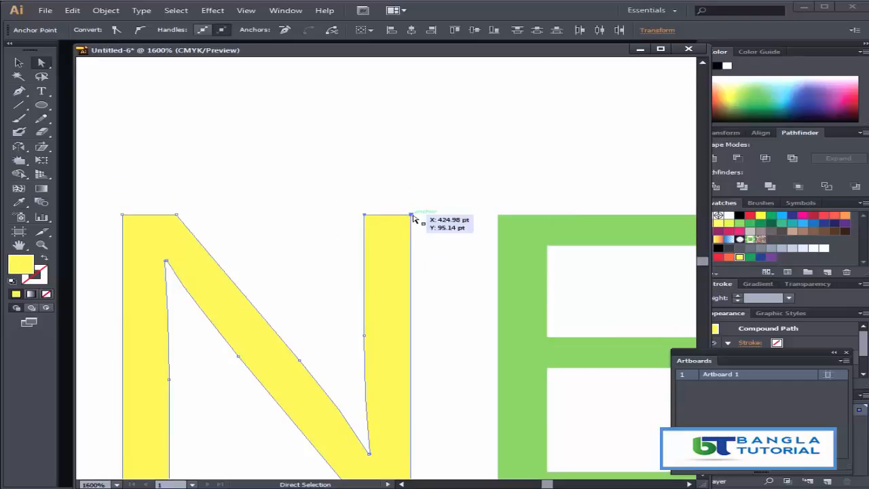
{"action": "left_click_drag", "start_coordinate": [413, 217], "coordinate": [413, 130]}
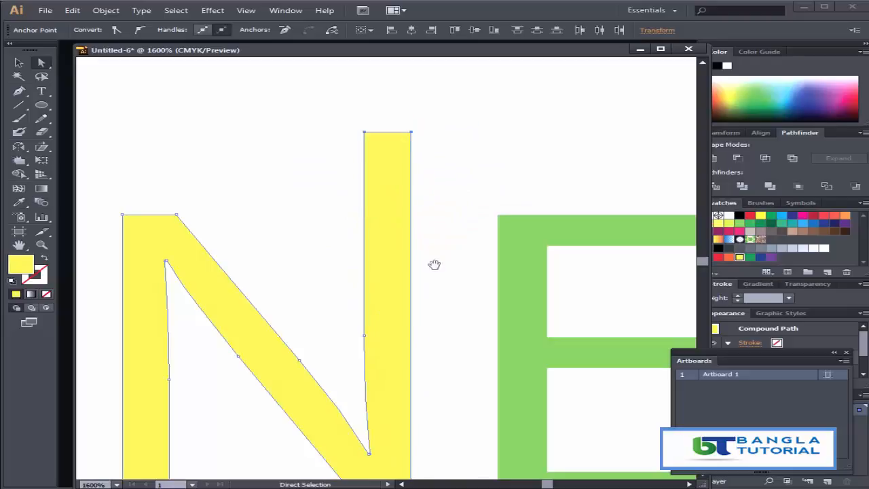
Raise the top bar of the green E above the X by moving its upper anchor points upward
{"action": "scroll", "coordinate": [443, 171], "scroll_direction": "down", "scroll_amount": 5}
{"action": "left_click_drag", "start_coordinate": [442, 171], "coordinate": [419, 235]}
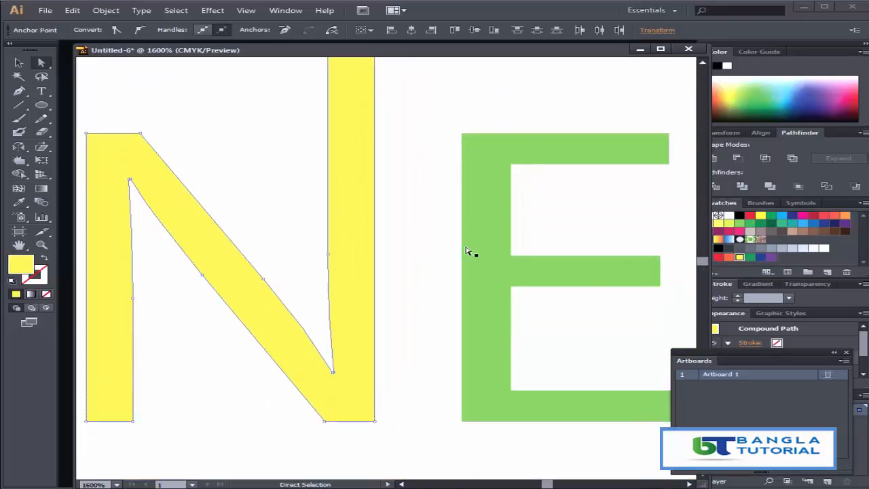
{"action": "left_click_drag", "start_coordinate": [450, 195], "coordinate": [128, 280]}
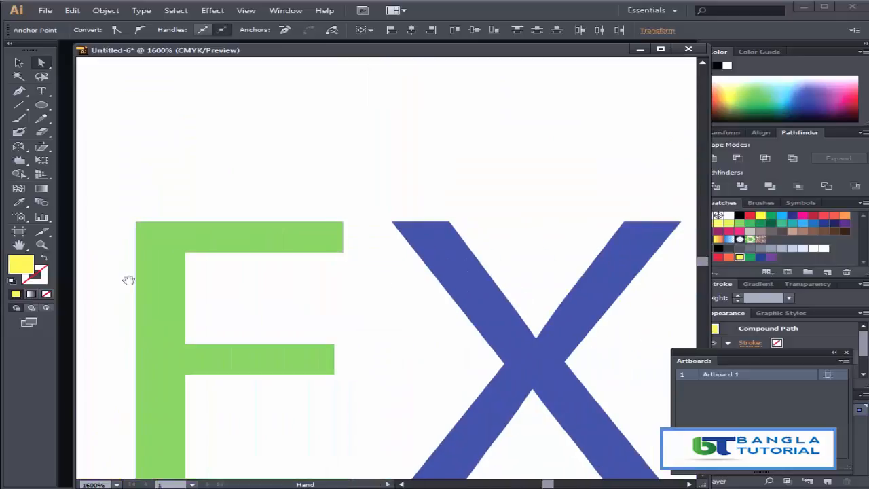
{"action": "left_click_drag", "start_coordinate": [451, 282], "coordinate": [388, 291]}
{"action": "left_click", "coordinate": [576, 216]}
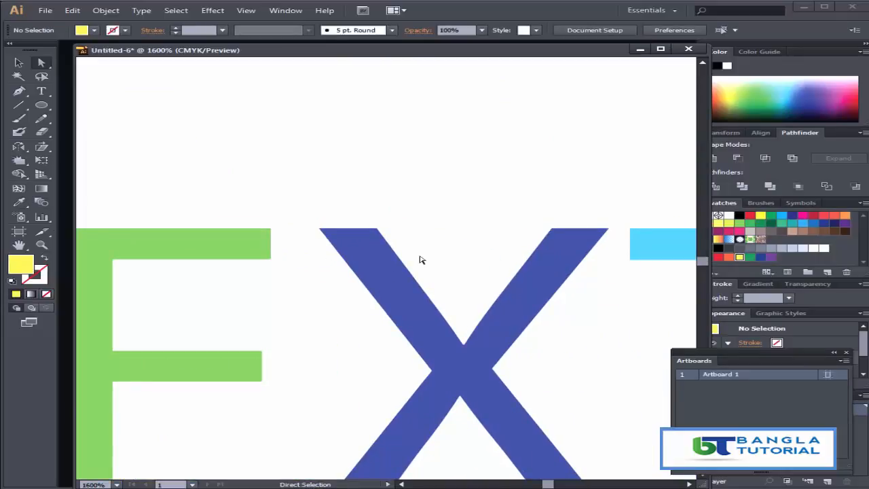
{"action": "left_click_drag", "start_coordinate": [270, 273], "coordinate": [349, 285]}
{"action": "left_click_drag", "start_coordinate": [369, 219], "coordinate": [125, 281]}
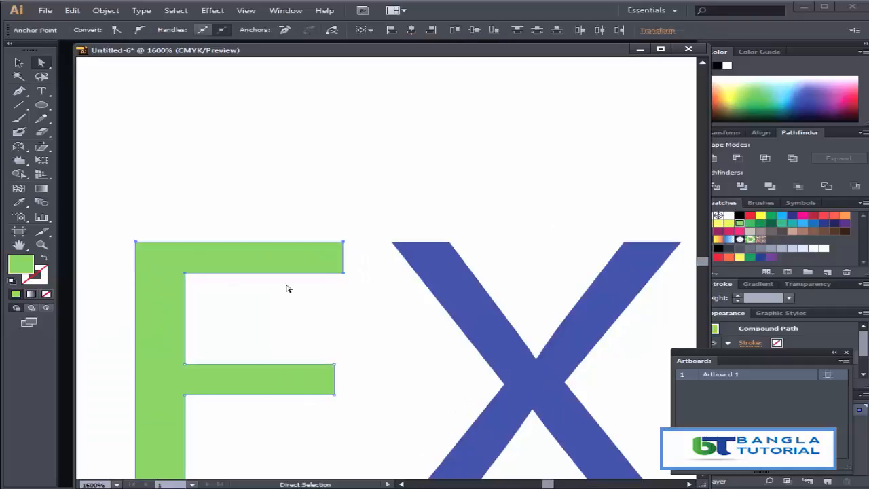
{"action": "left_click", "coordinate": [344, 241], "text": "shift"}
{"action": "left_click_drag", "start_coordinate": [357, 230], "coordinate": [124, 285]}
{"action": "left_click", "coordinate": [249, 304]}
{"action": "left_click_drag", "start_coordinate": [359, 226], "coordinate": [135, 281]}
{"action": "left_click_drag", "start_coordinate": [138, 242], "coordinate": [135, 188]}
{"action": "left_click_drag", "start_coordinate": [390, 278], "coordinate": [354, 311]}
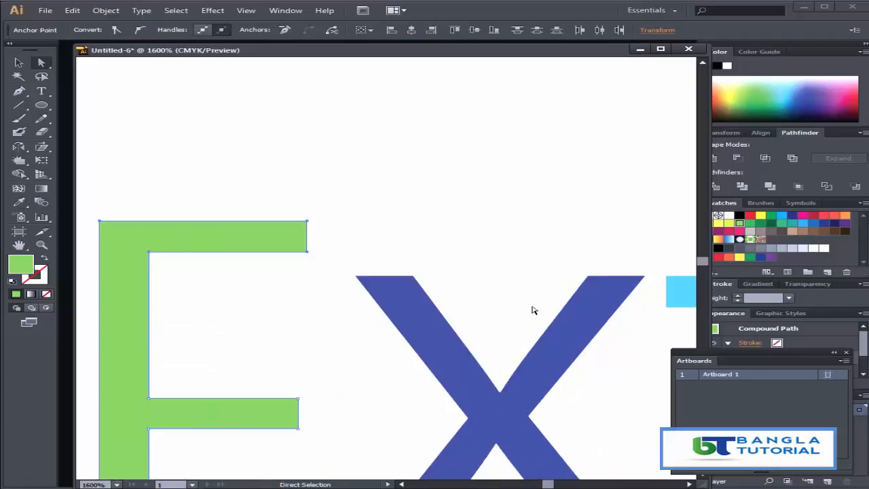
Stretch the right end of the E's top bar across the X and T to the T's right edge
{"action": "key", "text": "ctrl+minus"}
{"action": "left_click", "coordinate": [455, 229]}
{"action": "left_click_drag", "start_coordinate": [363, 246], "coordinate": [347, 267]}
{"action": "left_click_drag", "start_coordinate": [367, 236], "coordinate": [669, 251]}
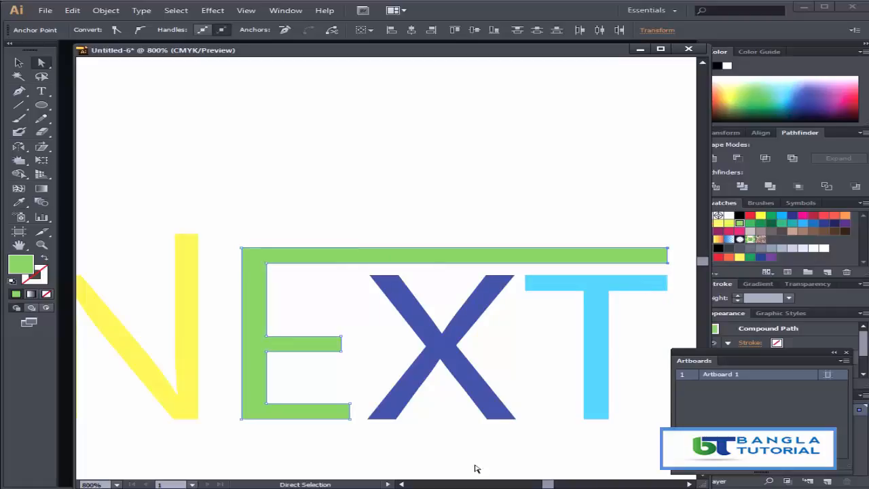
Lower the E's bottom bar beneath the letters and extend its right end past the stem of the T
{"action": "left_click", "coordinate": [391, 445]}
{"action": "left_click_drag", "start_coordinate": [353, 442], "coordinate": [234, 393]}
{"action": "left_click_drag", "start_coordinate": [350, 419], "coordinate": [658, 424]}
Lower the E's extended top bar until it rests on the tops of the X and T
{"action": "left_click", "coordinate": [661, 232]}
{"action": "left_click_drag", "start_coordinate": [686, 238], "coordinate": [232, 270]}
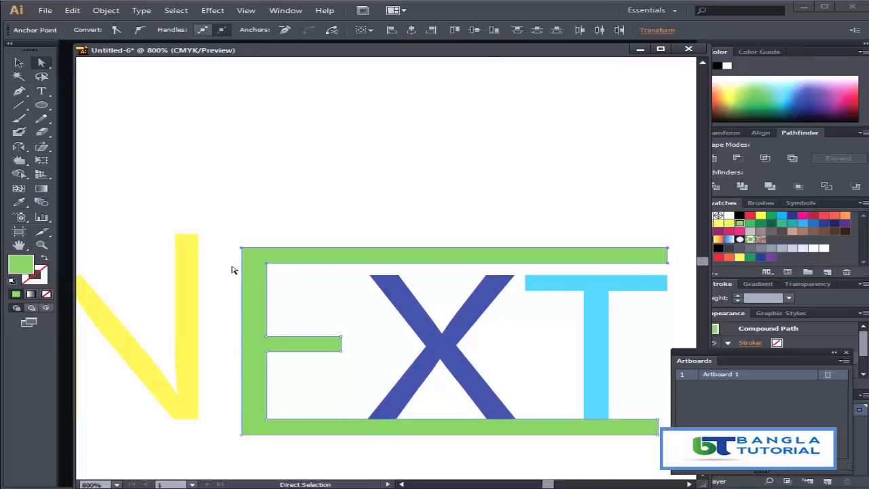
{"action": "left_click_drag", "start_coordinate": [667, 255], "coordinate": [668, 264]}
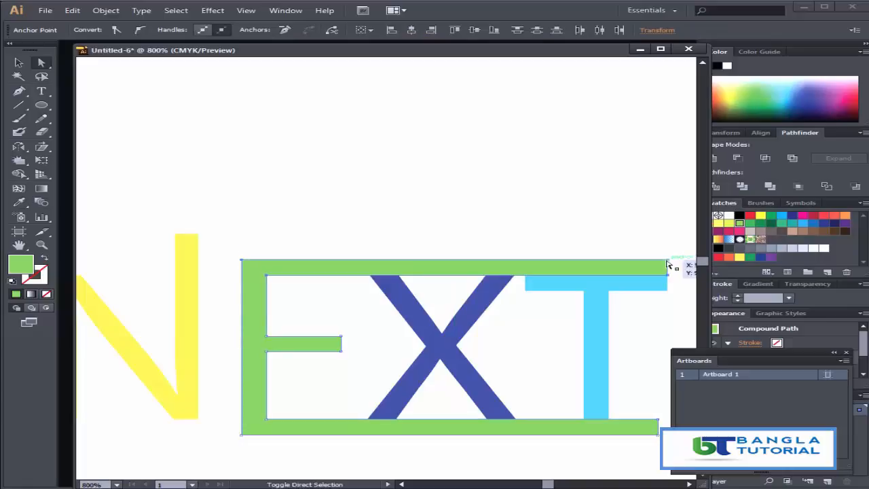
{"action": "left_click", "coordinate": [658, 337]}
{"action": "key", "text": "ctrl+minus"}
{"action": "key", "text": "ctrl+minus"}
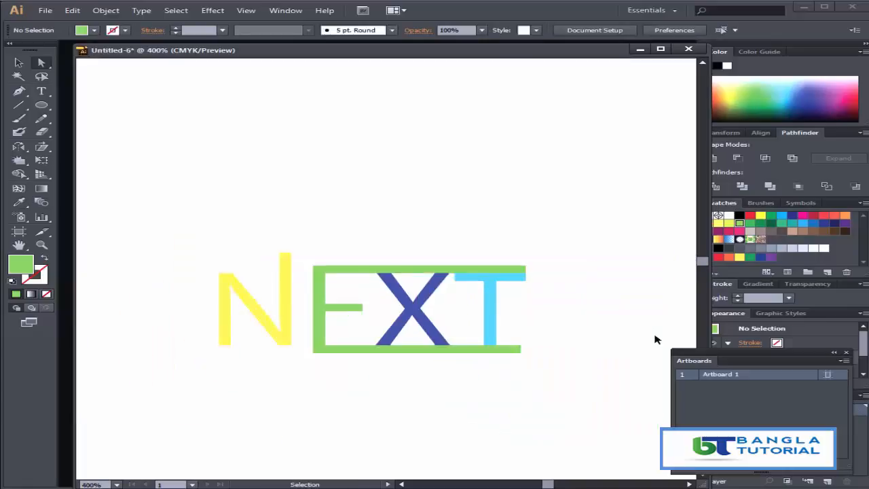
Move the yellow N right against the green E, with their bottom edges aligned
{"action": "left_click_drag", "start_coordinate": [186, 229], "coordinate": [297, 385]}
{"action": "left_click_drag", "start_coordinate": [287, 333], "coordinate": [377, 389]}
{"action": "left_click", "coordinate": [354, 381]}
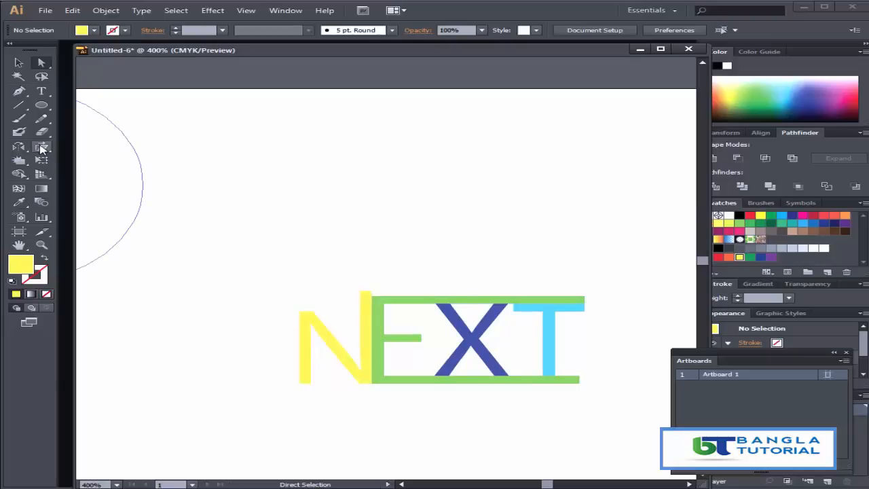
Set the Crystallize tool's brush to a width of 40 pt and a height of 40 pt
{"action": "left_click", "coordinate": [19, 160]}
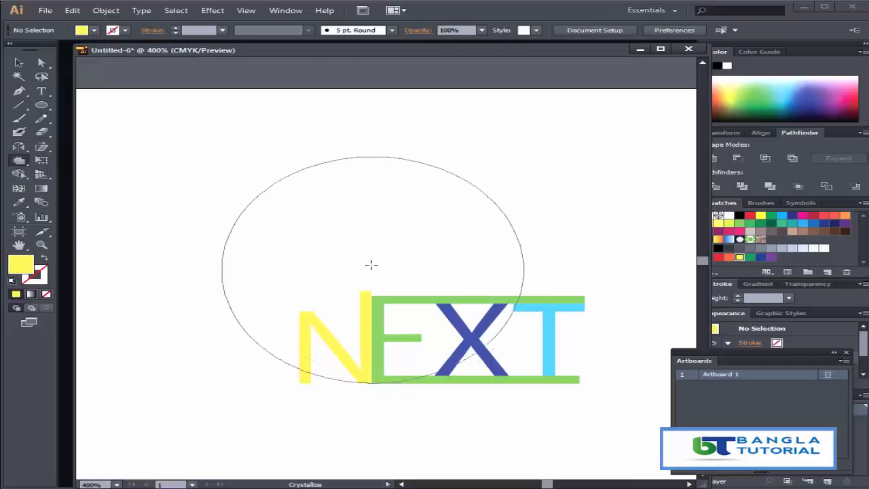
{"action": "double_click", "coordinate": [19, 161]}
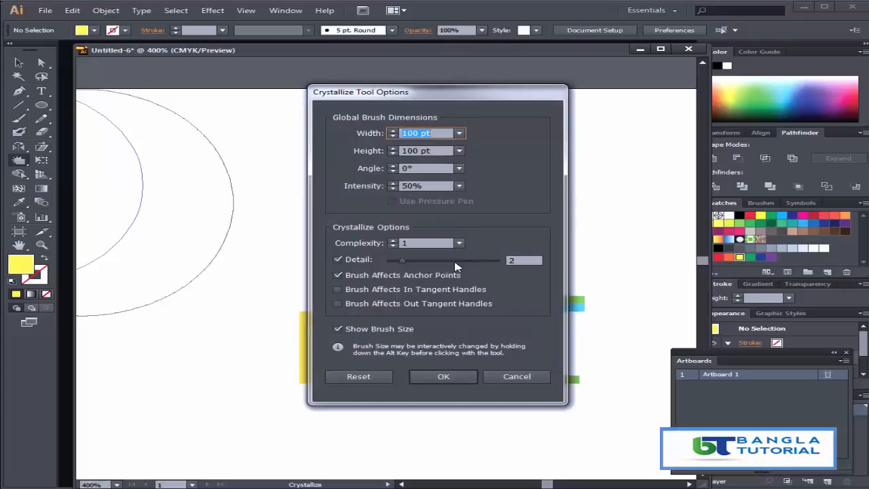
{"action": "left_click", "coordinate": [458, 134]}
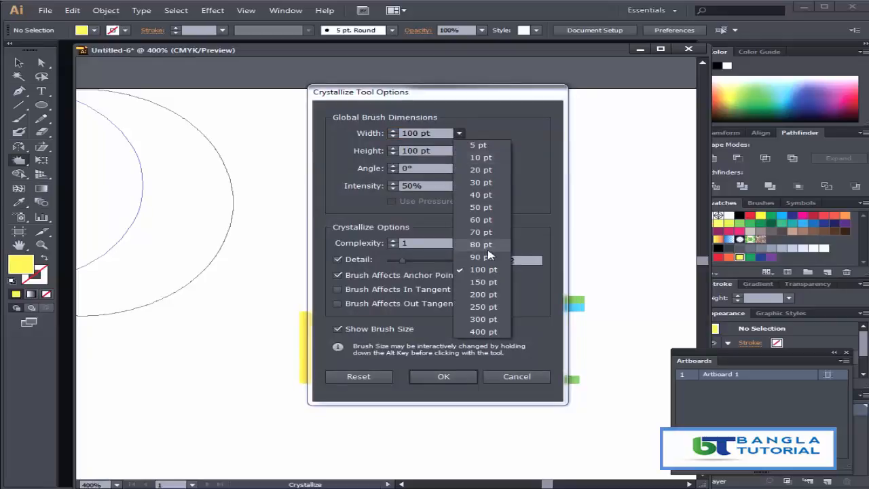
{"action": "left_click", "coordinate": [495, 197]}
{"action": "left_click", "coordinate": [459, 151]}
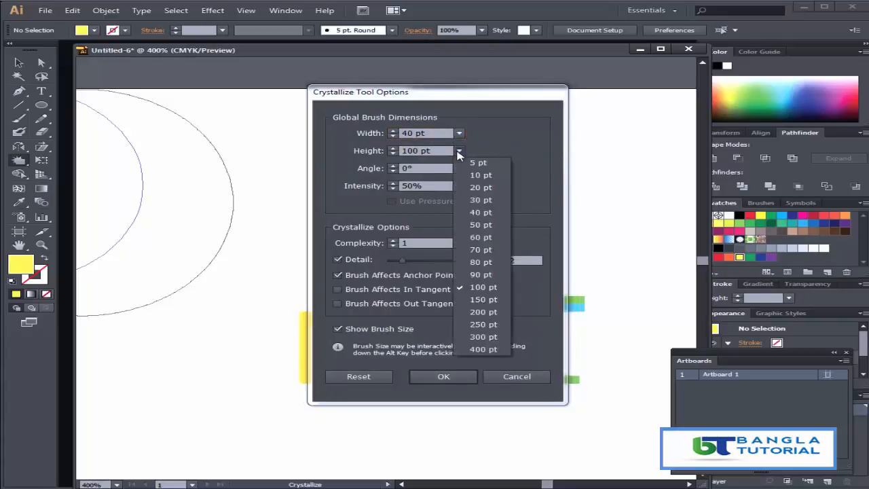
{"action": "left_click", "coordinate": [498, 212]}
{"action": "left_click", "coordinate": [443, 376]}
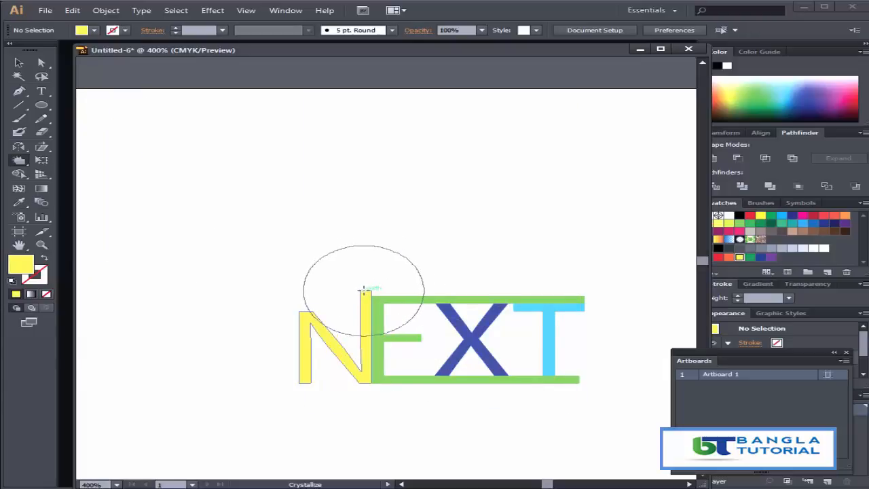
Roughen the N's top-right and bottom-left tips and the right ends of the E's bars with Crystallize, undoing any excessive distortion
{"action": "left_click_drag", "start_coordinate": [361, 290], "coordinate": [363, 291]}
{"action": "key", "text": "ctrl+z"}
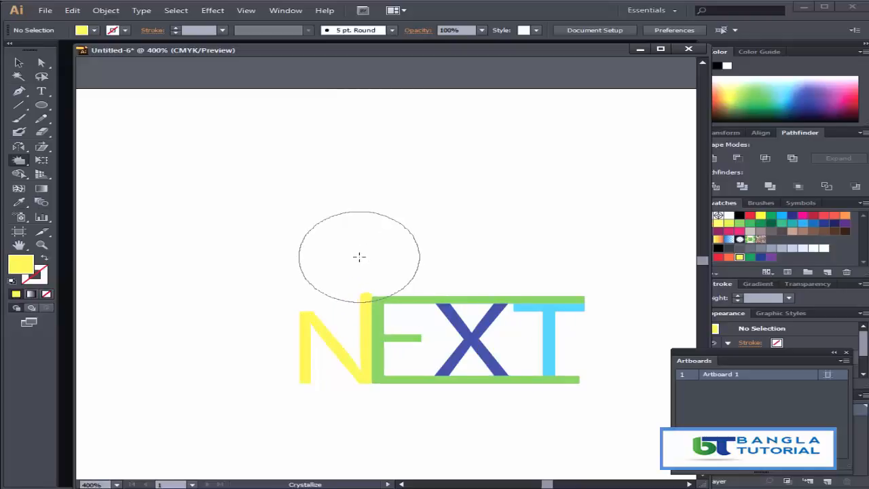
{"action": "left_click", "coordinate": [299, 420]}
{"action": "left_click", "coordinate": [299, 419]}
{"action": "left_click", "coordinate": [609, 402]}
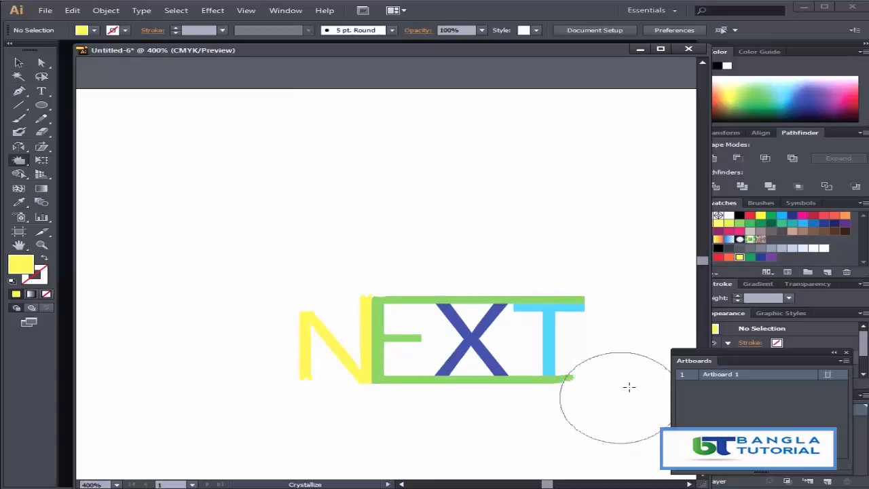
{"action": "left_click", "coordinate": [583, 283]}
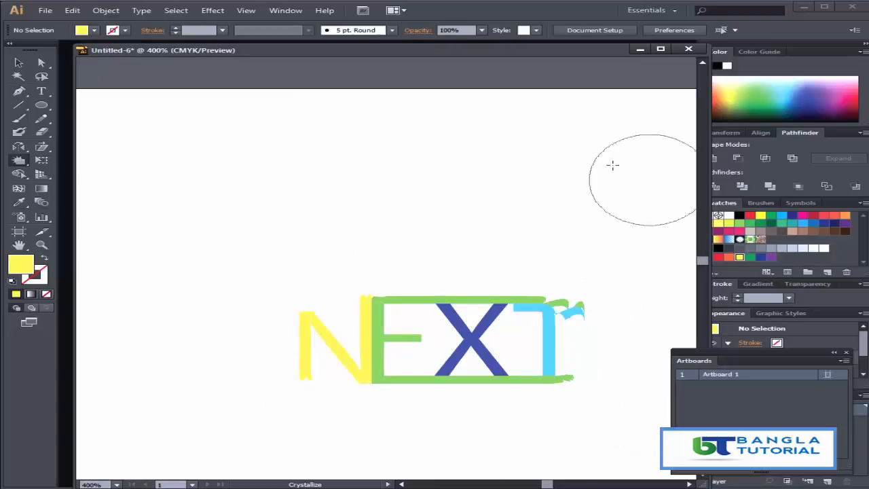
{"action": "key", "text": "ctrl+z"}
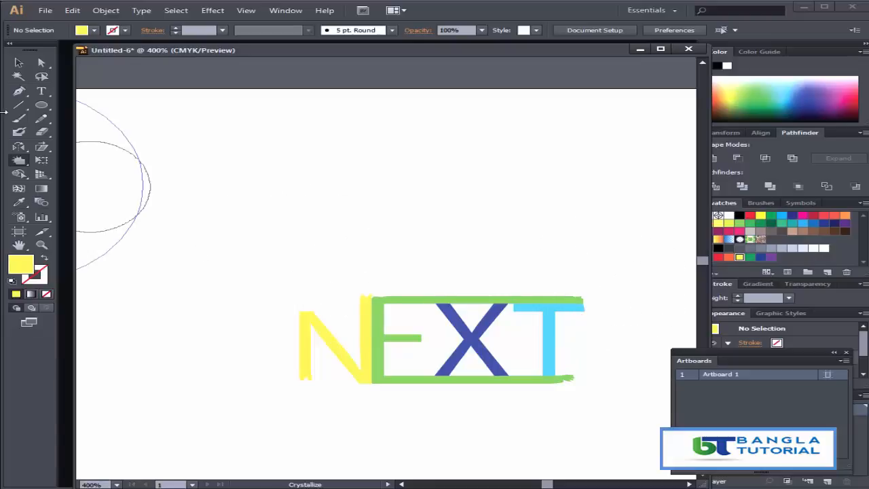
Leave the Crystallize tool and activate the Direct Selection tool
{"action": "left_click", "coordinate": [16, 62]}
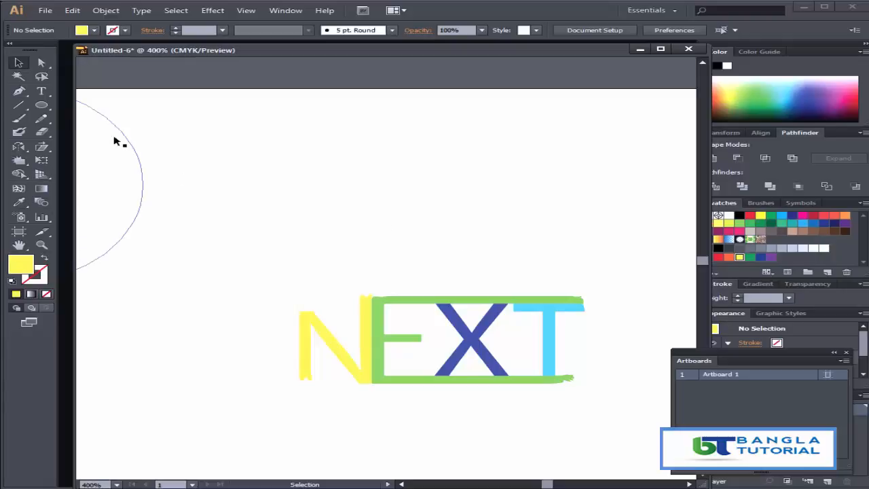
{"action": "left_click", "coordinate": [45, 67]}
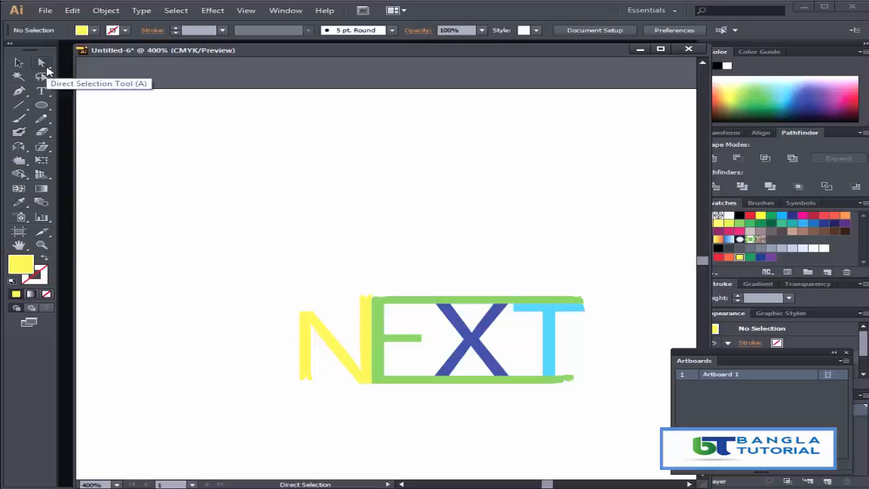